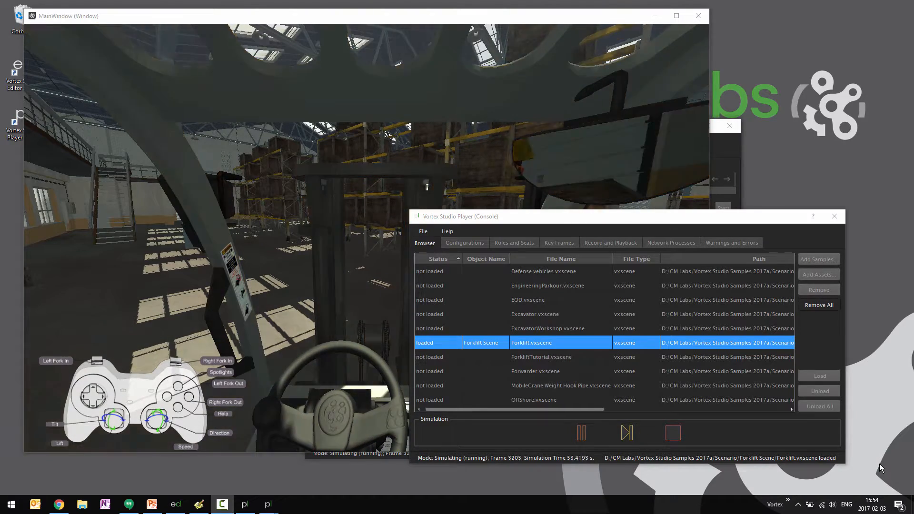
Step: Close the running simulation window and switch to the Vortex Studio Editor
click(698, 16)
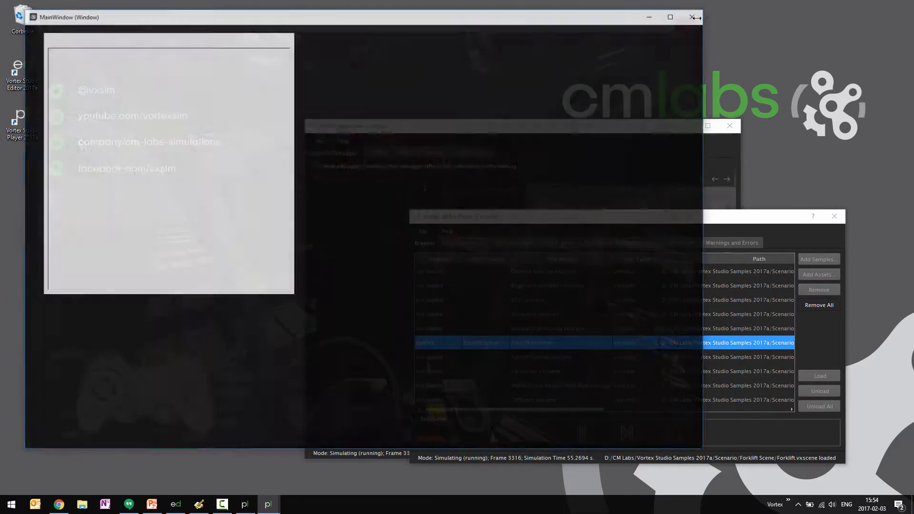
mouse_move(214, 510)
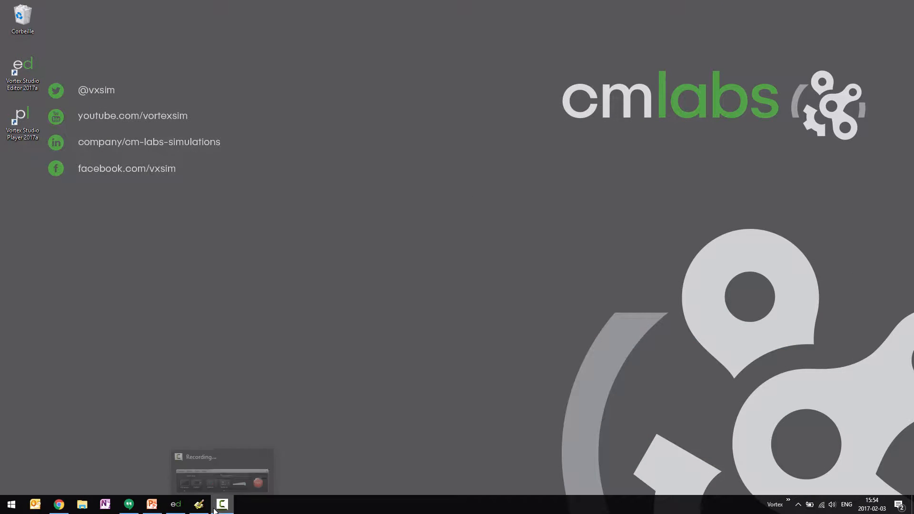
click(177, 509)
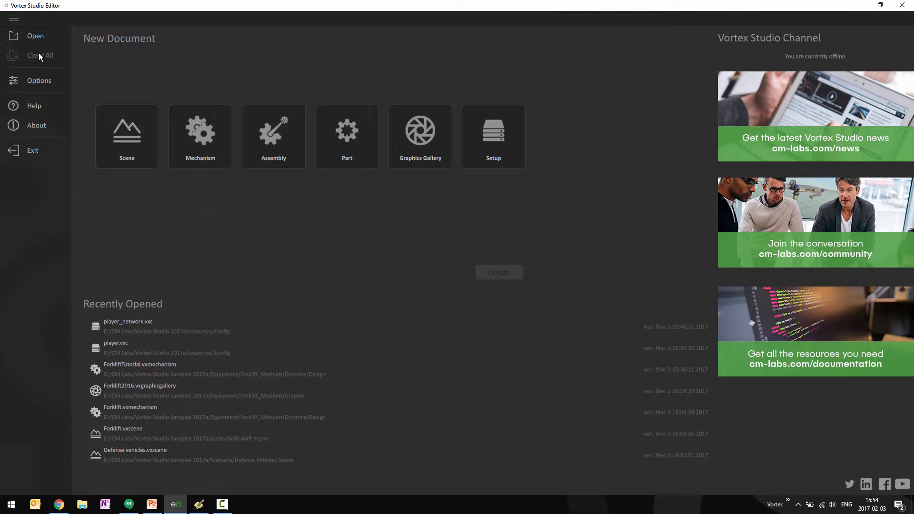
Step: Open the player_network.vxc configuration file from the Vortex Studio 2017a resources/config folder
click(35, 36)
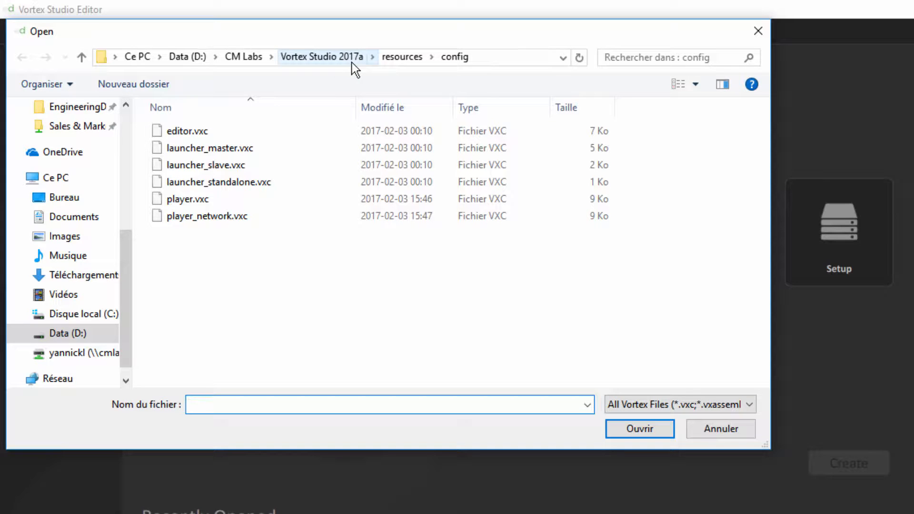
click(187, 218)
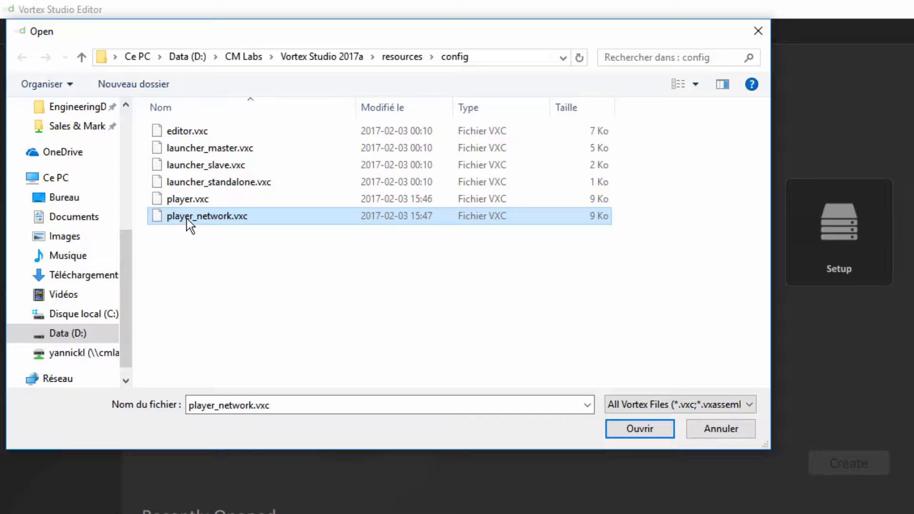
double_click(186, 218)
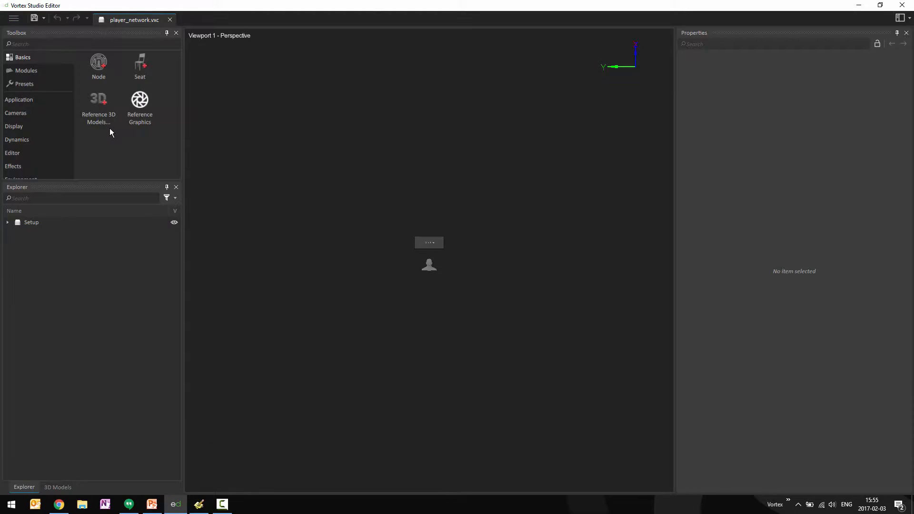
Step: Expand the Setup tree, including the Master and Slave nodes, and select the Slave's MainWindow module
scroll(461, 288, up, 5)
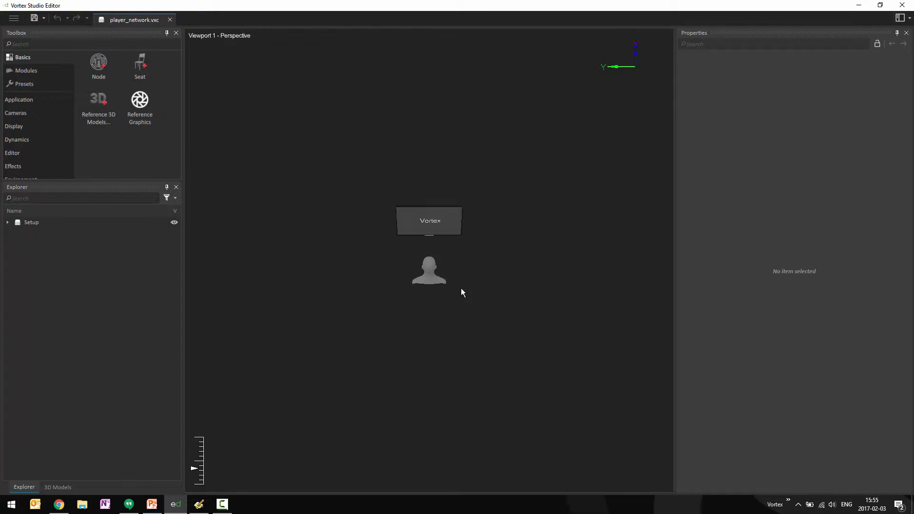
middle_drag(462, 289, 433, 179)
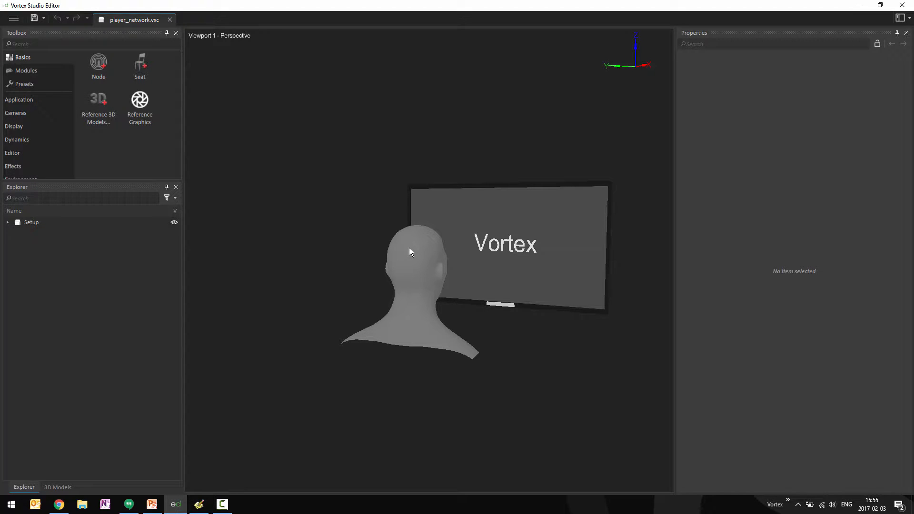
middle_drag(341, 284, 357, 211)
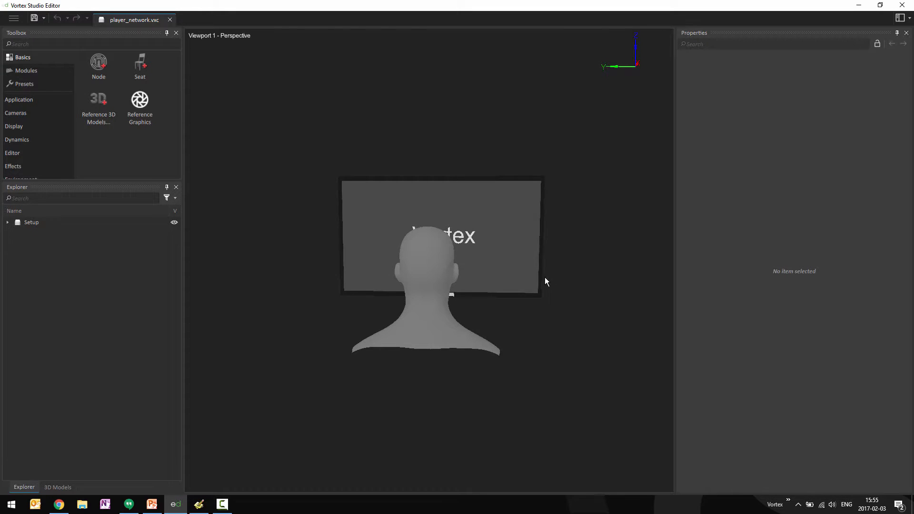
middle_drag(546, 277, 435, 309)
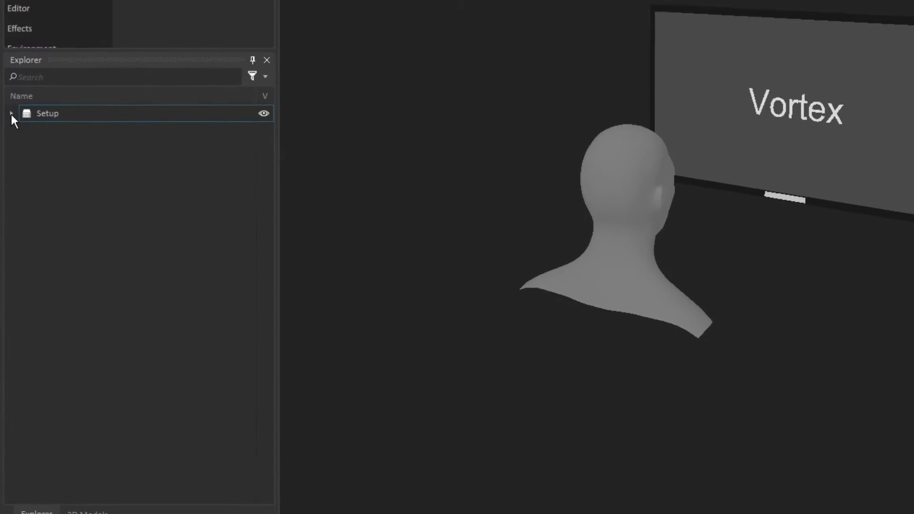
click(11, 114)
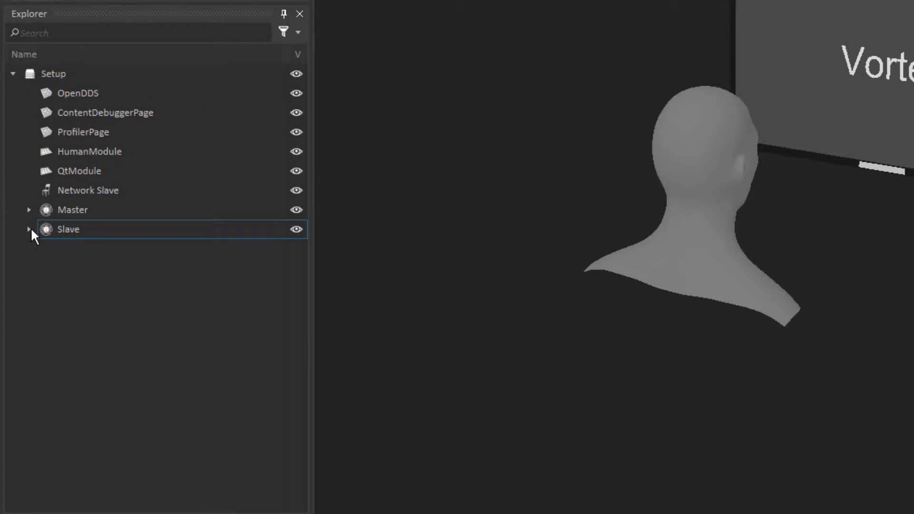
click(30, 229)
click(28, 210)
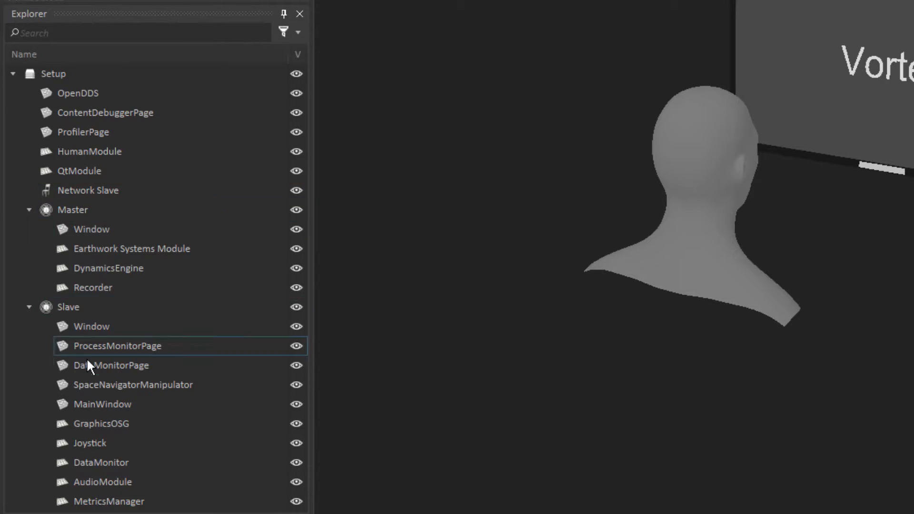
click(100, 405)
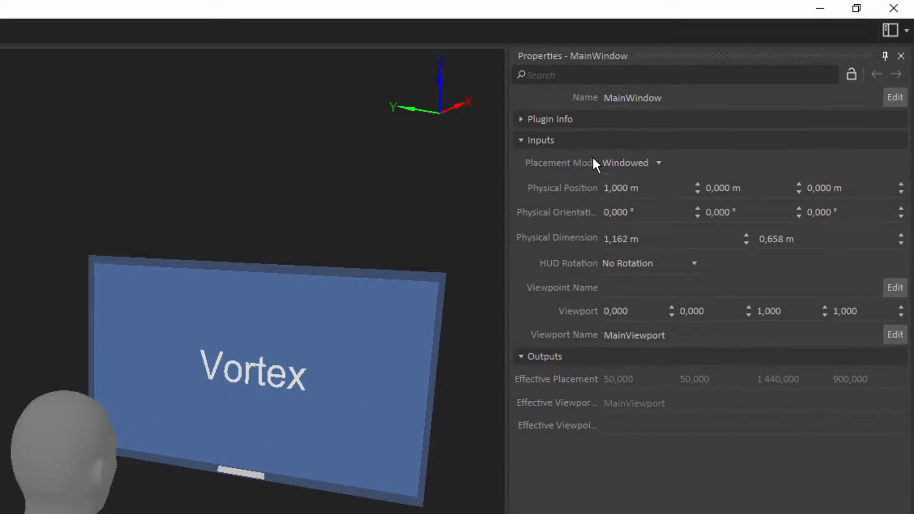
Step: Set the MainWindow's Placement Mode to Fixed
click(663, 163)
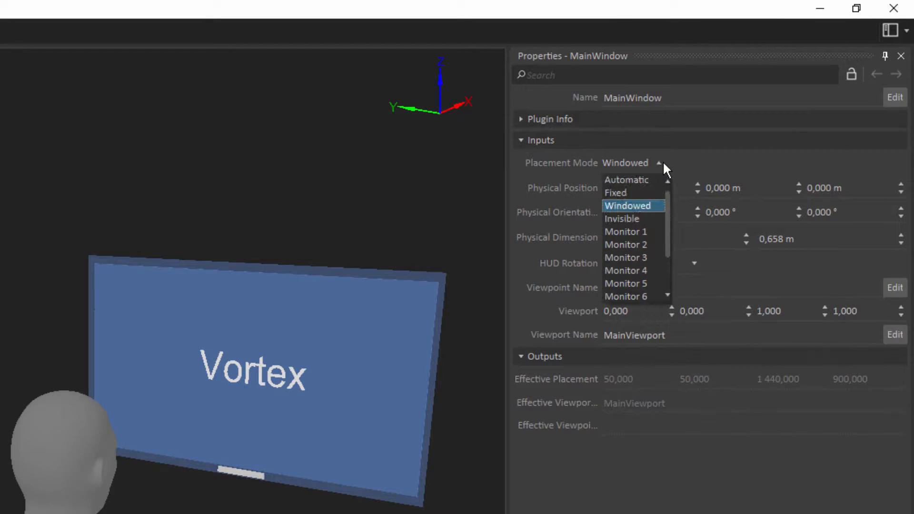
click(663, 162)
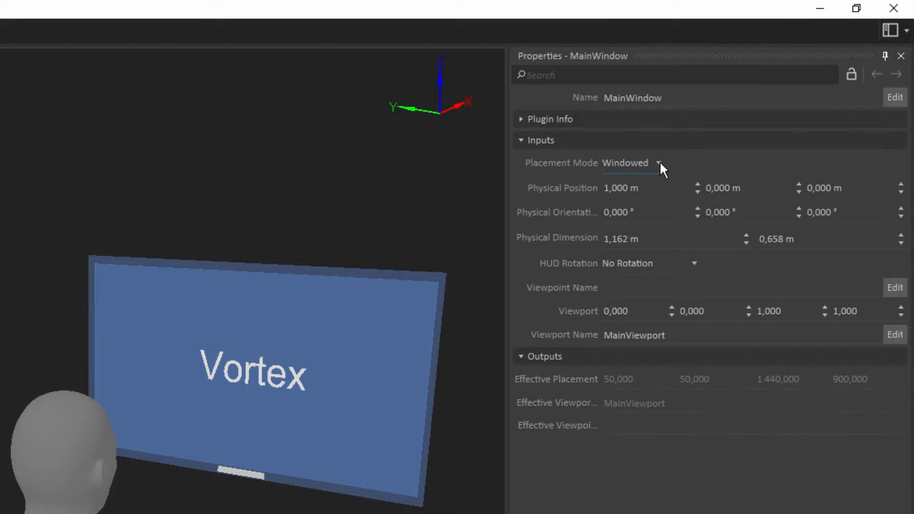
click(659, 163)
click(637, 193)
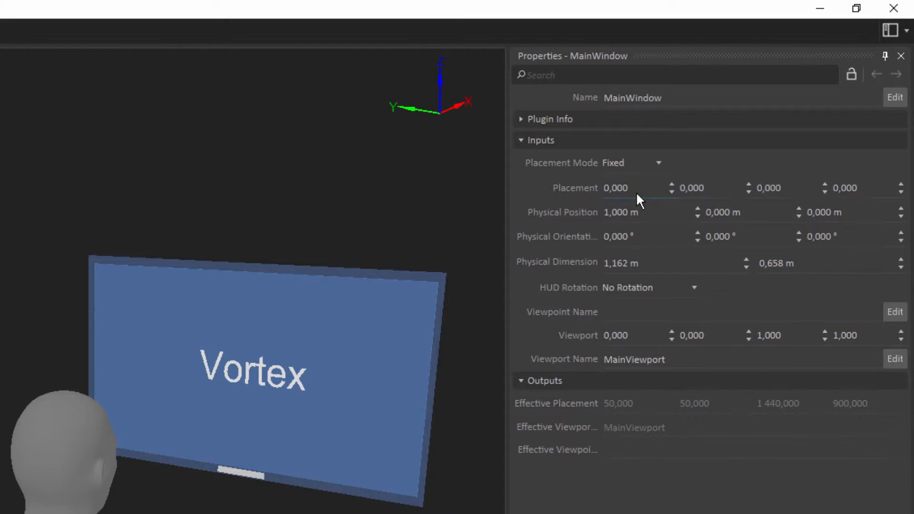
Step: Set the MainWindow's Placement values to 0, 0, 1920 and 1080
double_click(636, 192)
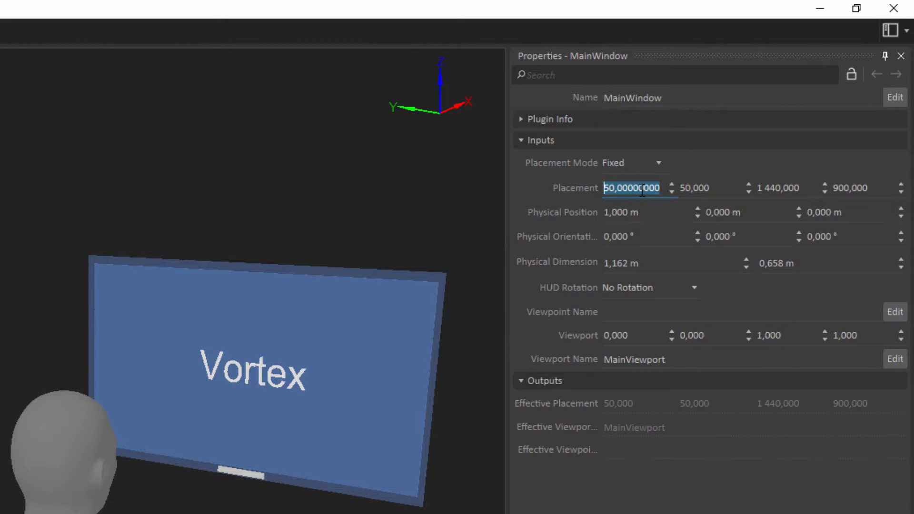
text(0)
key(Tab)
text(0)
key(Tab)
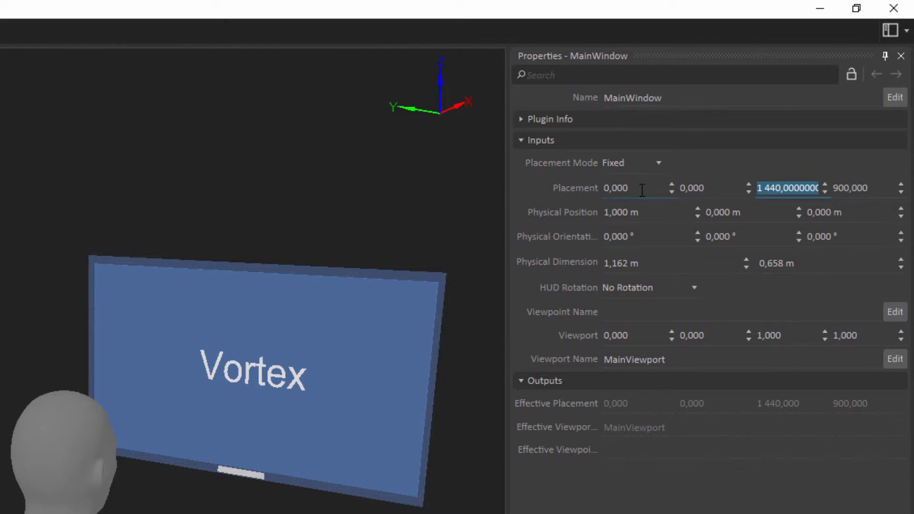
text(1920)
key(Tab)
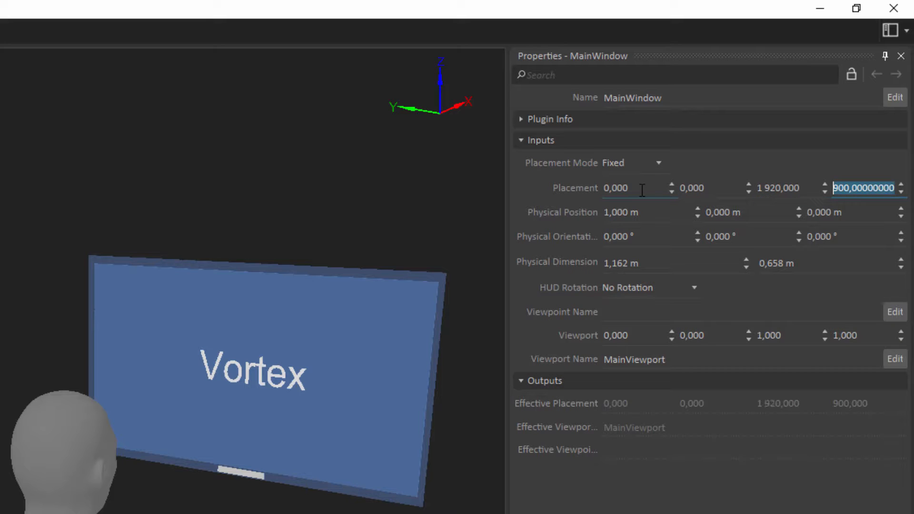
text(1080)
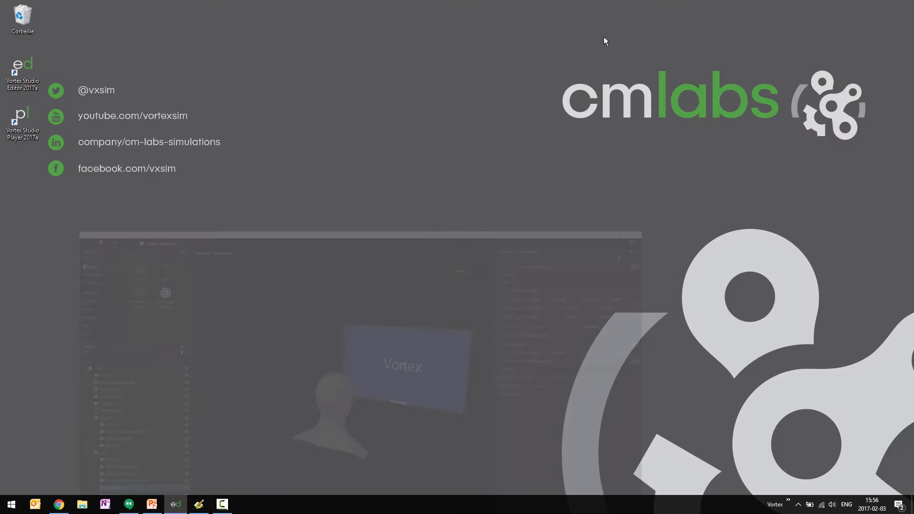
Step: Launch the Vortex Studio Player and switch to its console window
double_click(25, 126)
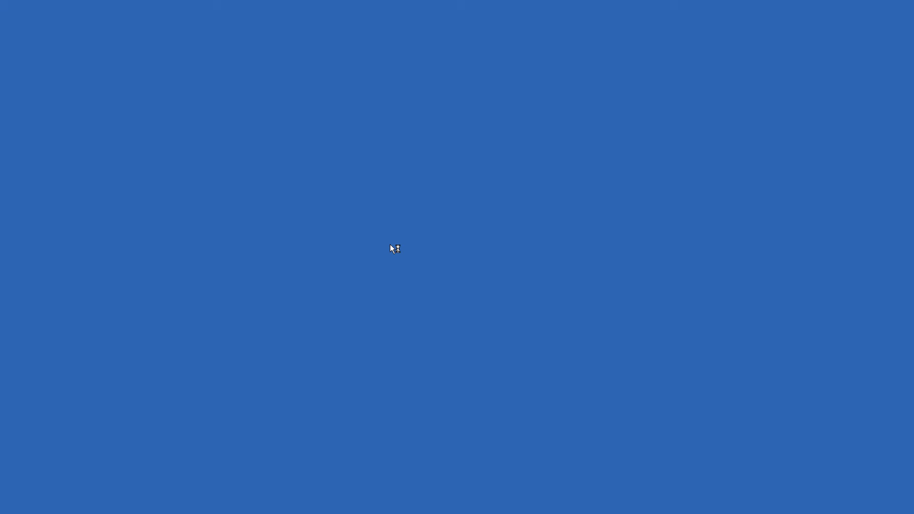
key(alt+Tab)
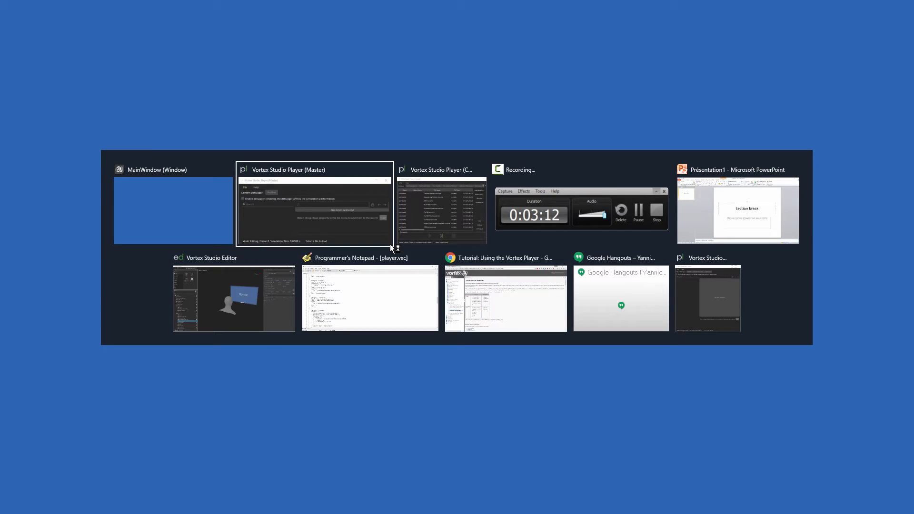
key(alt+Tab)
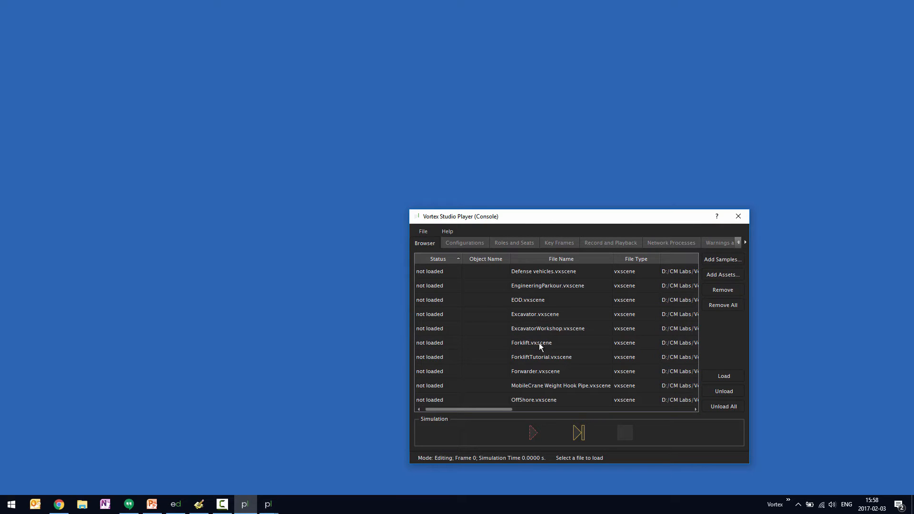
Step: Load the Forklift.vxscene file and start the simulation
double_click(528, 342)
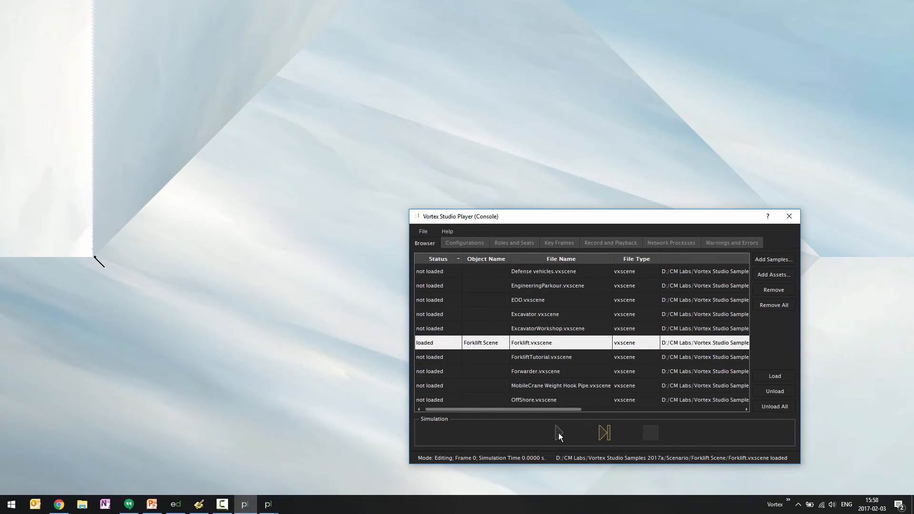
click(559, 433)
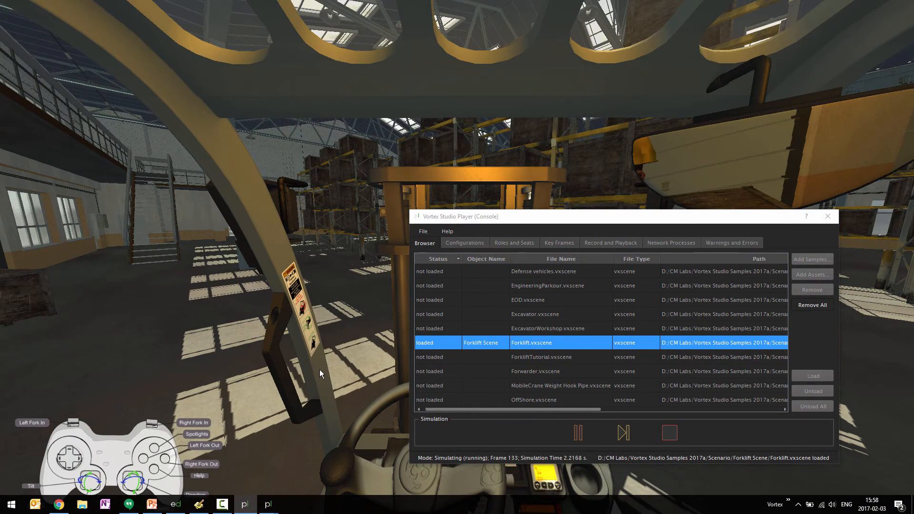
click(319, 370)
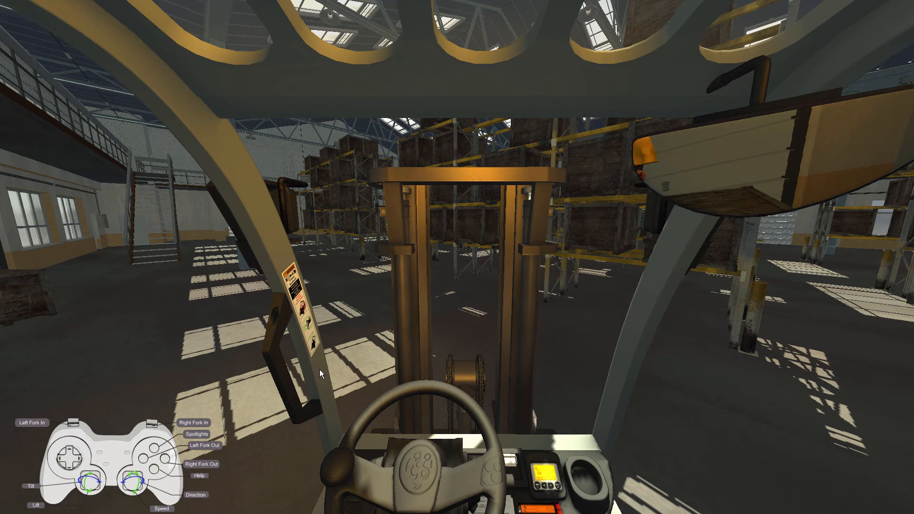